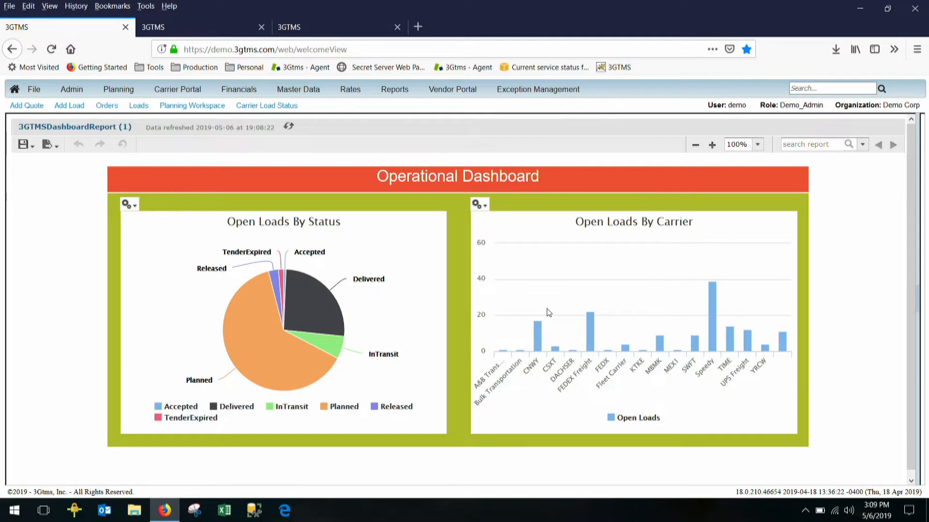
# Find the quote matching "freight" in the Quotes list and open FreightWaves1 for editing.
pyautogui.click(116, 95)
pyautogui.click(52, 120)
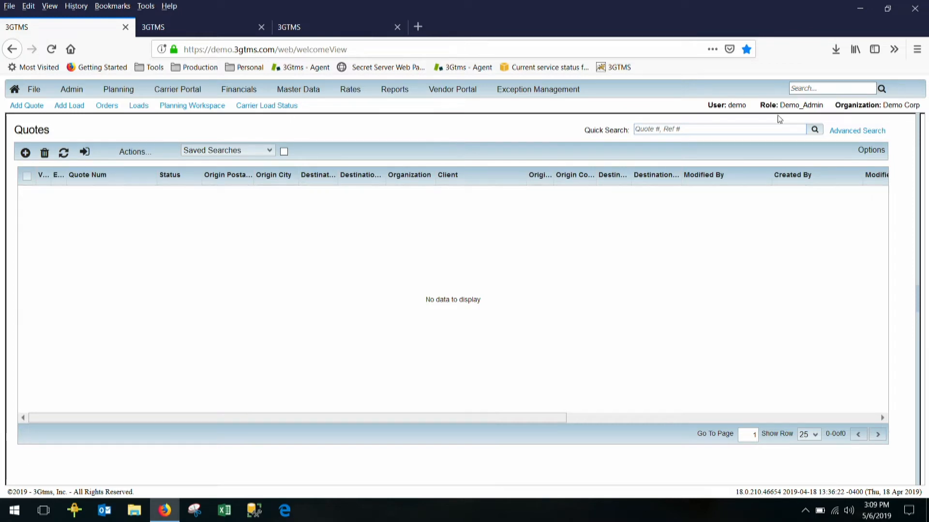
pyautogui.click(750, 128)
pyautogui.write('freight')
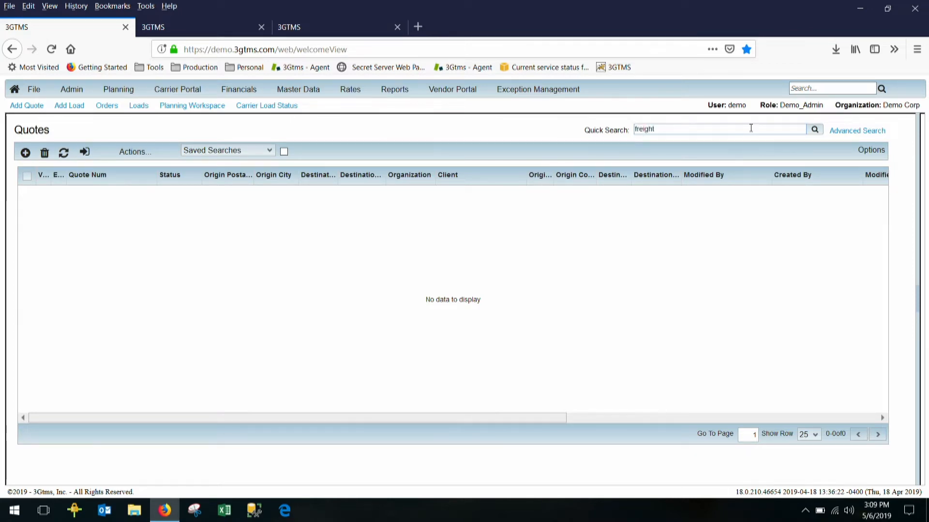
pyautogui.press('Return')
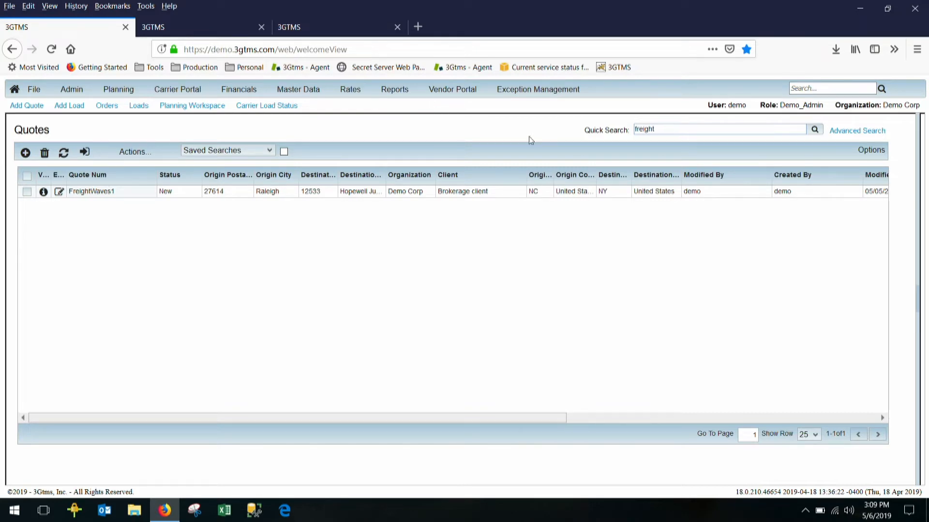
pyautogui.click(59, 191)
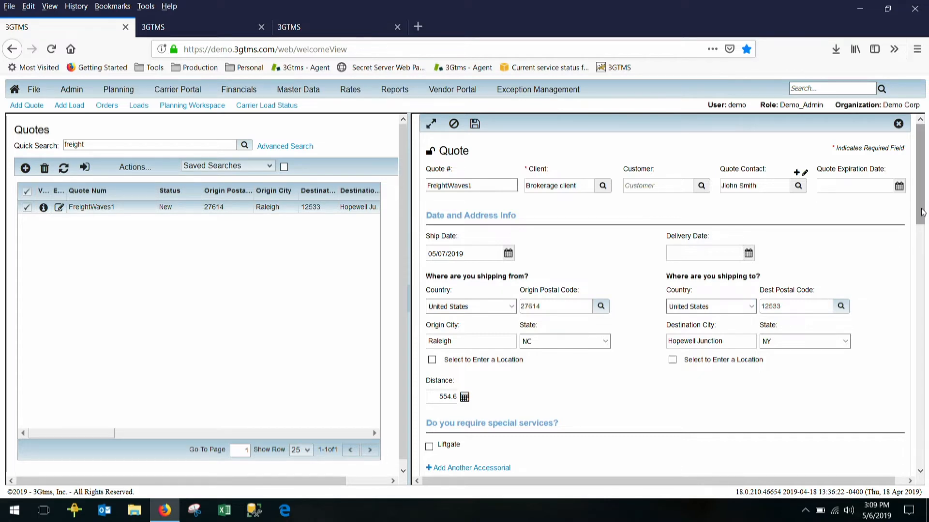
# Check the quote's freight line item without changing it and get carrier rates for the quote.
pyautogui.scroll(-5, 922, 212)
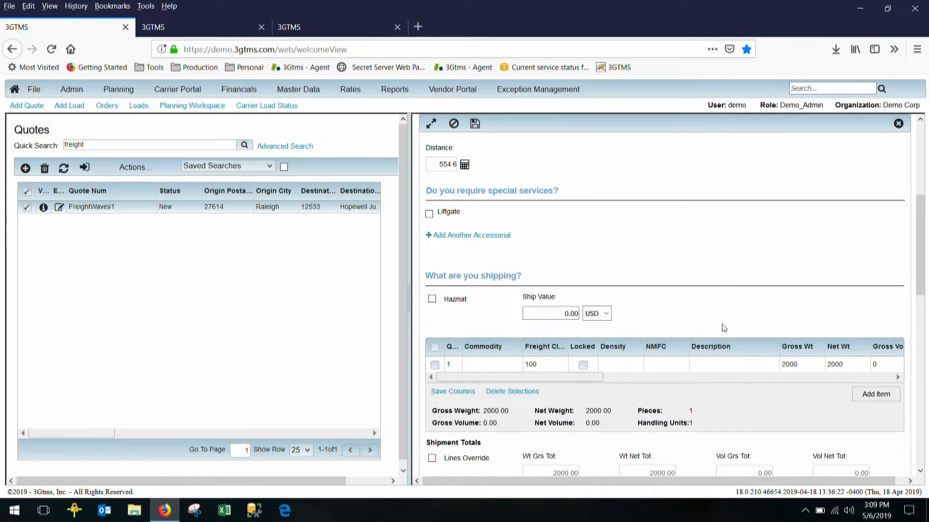
pyautogui.doubleClick(663, 366)
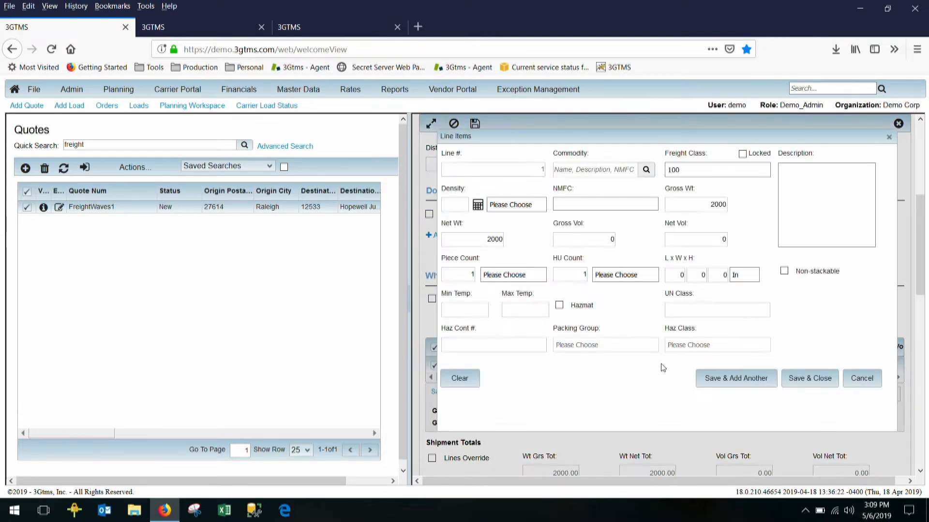
pyautogui.click(863, 380)
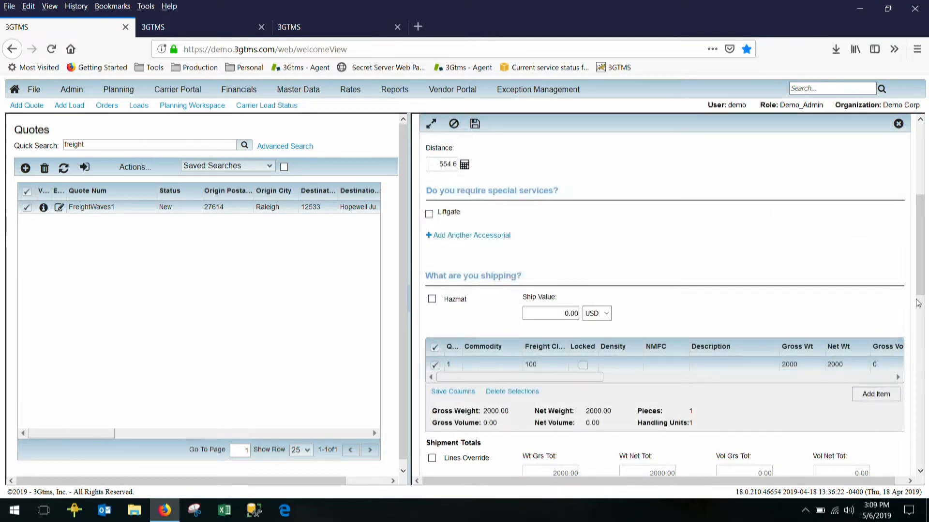
pyautogui.scroll(-15, 917, 303)
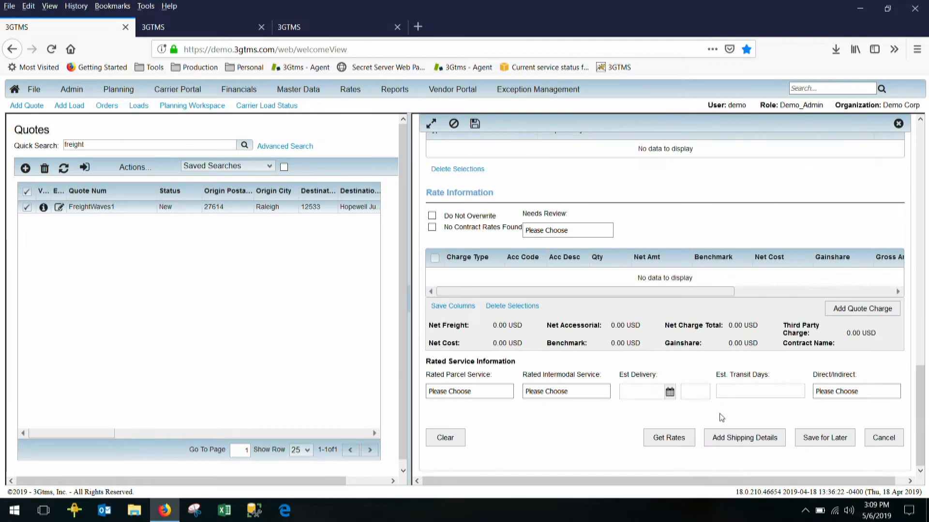
pyautogui.click(668, 437)
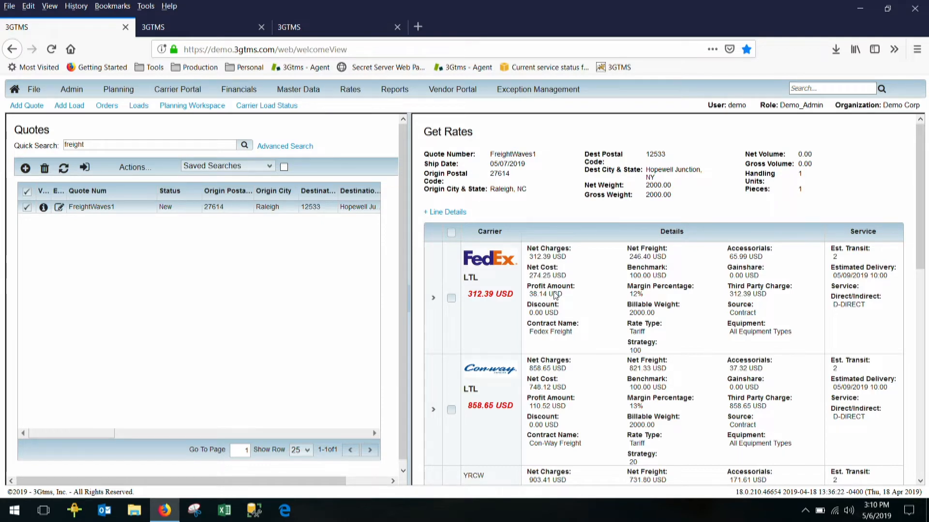
# Examine the FedEx rate's details and compare it with the other LTL and TL carrier rates for the quote.
pyautogui.click(433, 299)
pyautogui.click(434, 299)
pyautogui.scroll(-3, 921, 198)
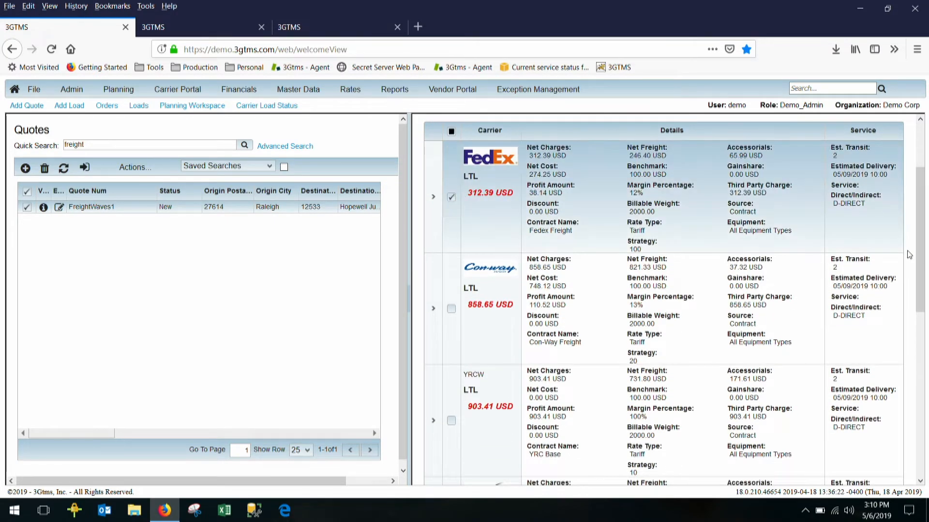
pyautogui.moveTo(921, 256); pyautogui.dragTo(922, 419)
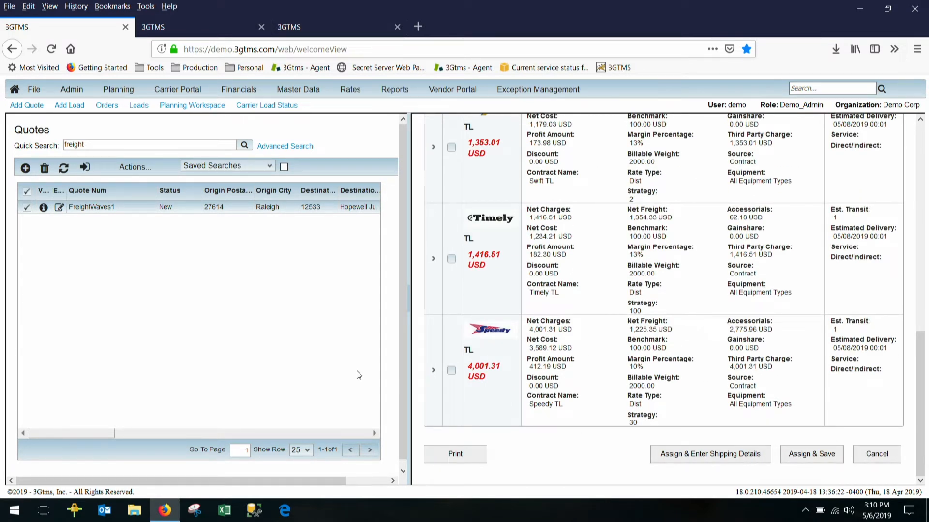
# Open the Loads list without resending the previous page's data and search it for "tracking".
pyautogui.click(138, 105)
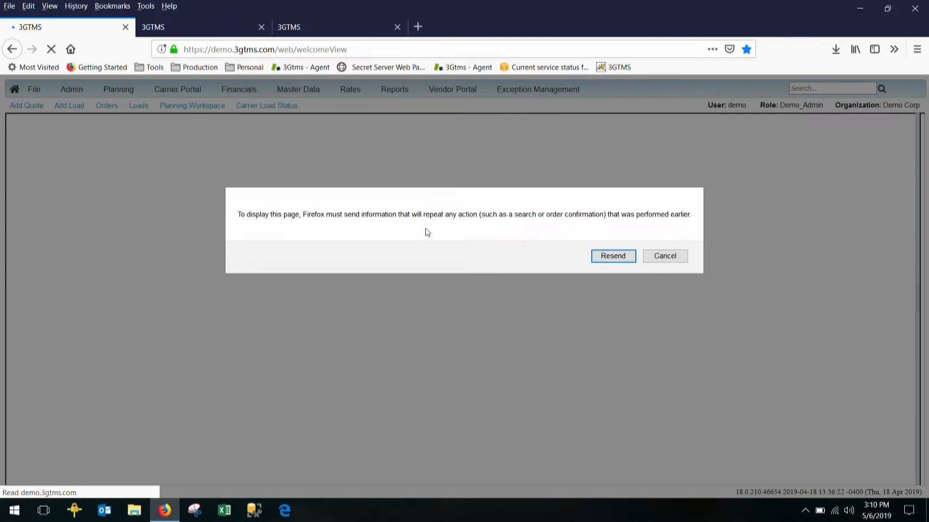
pyautogui.click(674, 257)
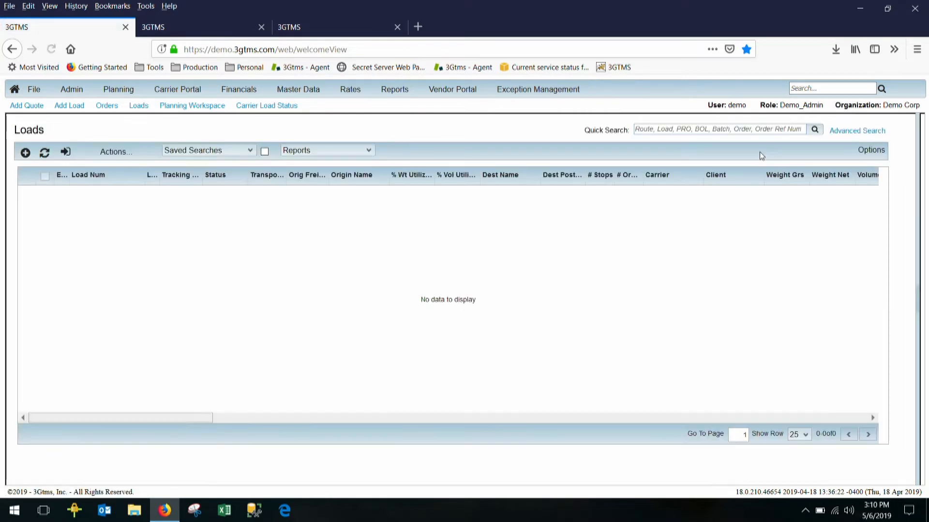
pyautogui.click(734, 130)
pyautogui.write('tra')
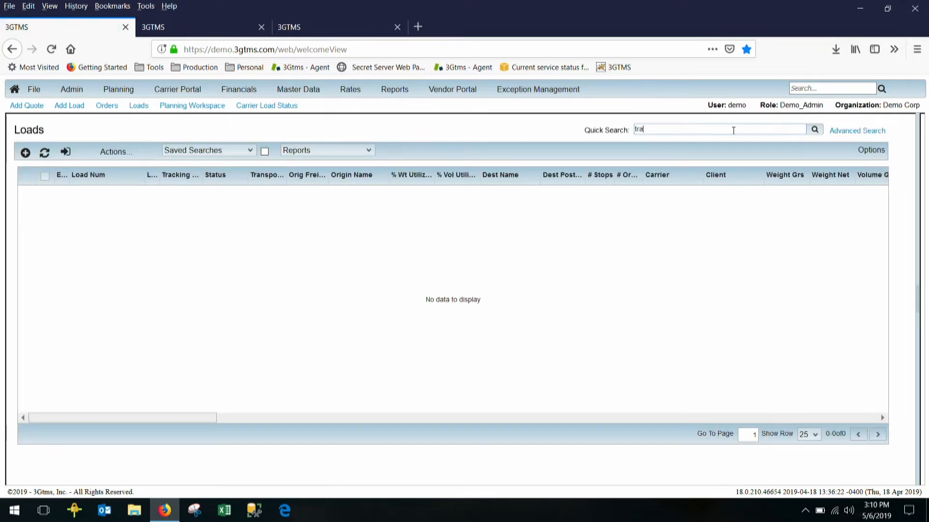
pyautogui.write('cking')
pyautogui.press('Return')
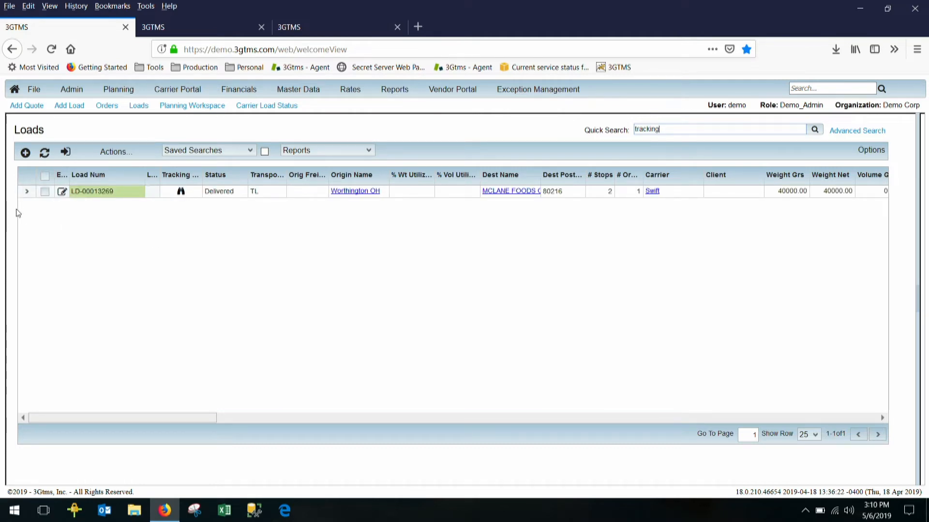
# Expand the Swift load from Worthington OH and review its status history.
pyautogui.click(26, 191)
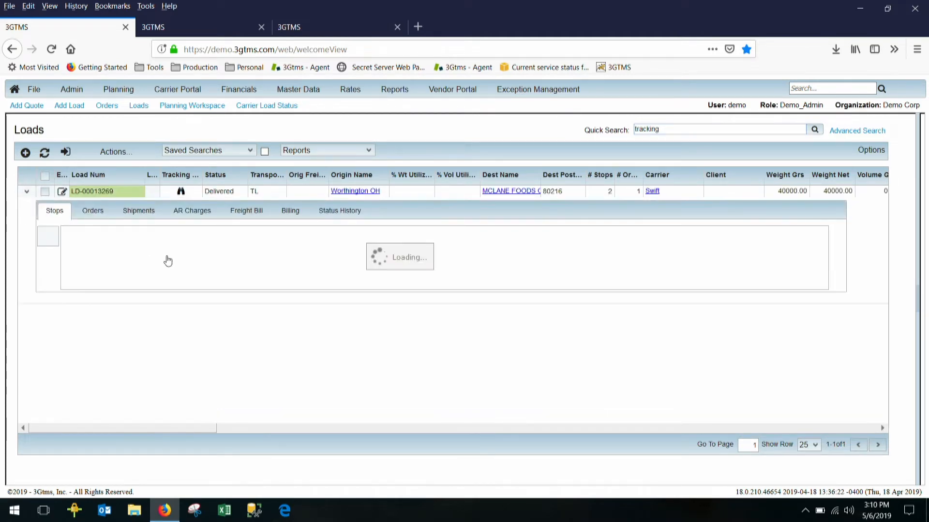
pyautogui.click(346, 211)
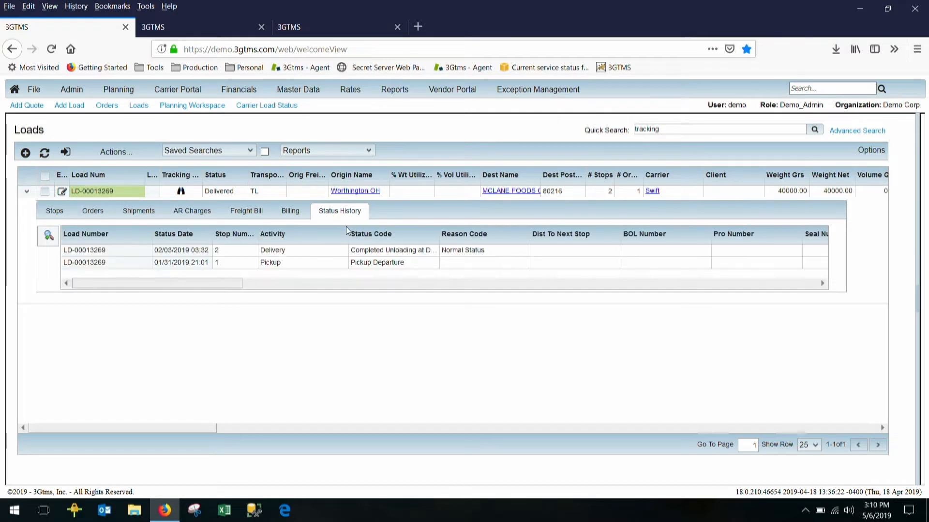
pyautogui.click(342, 263)
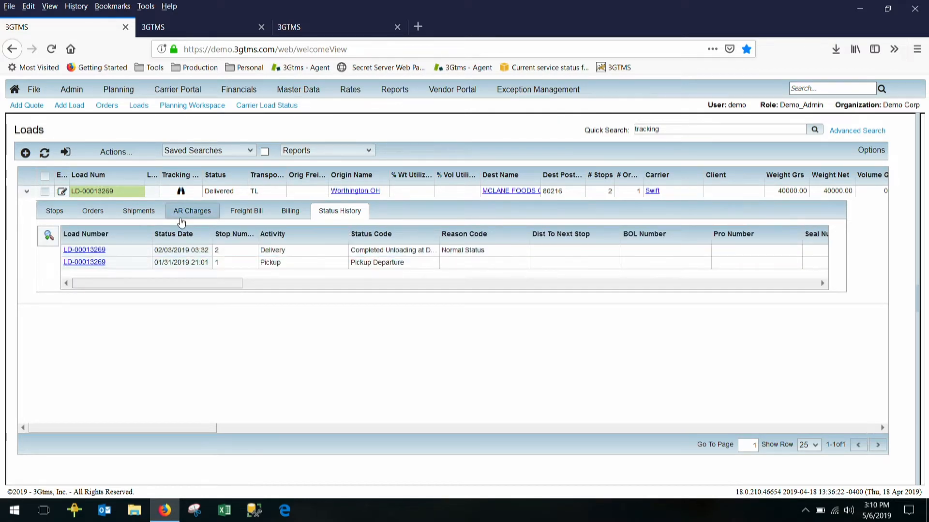
# View the Swift load's external tracking details, examine the trip map, and close the tracking window.
pyautogui.click(181, 192)
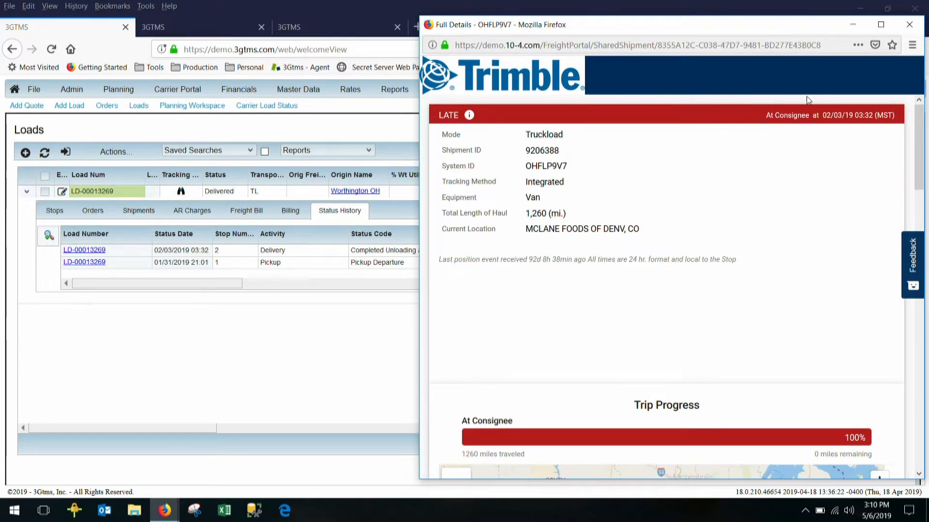
pyautogui.moveTo(921, 174); pyautogui.dragTo(927, 256)
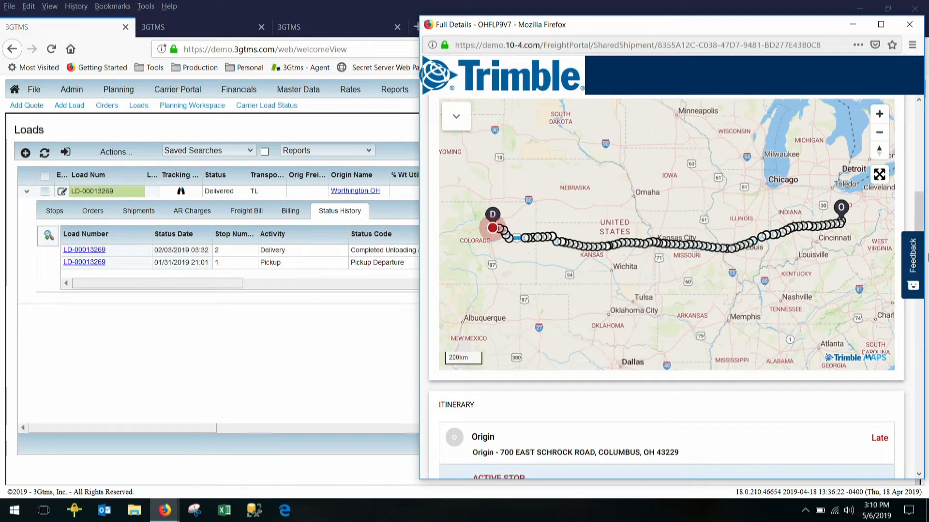
pyautogui.click(916, 28)
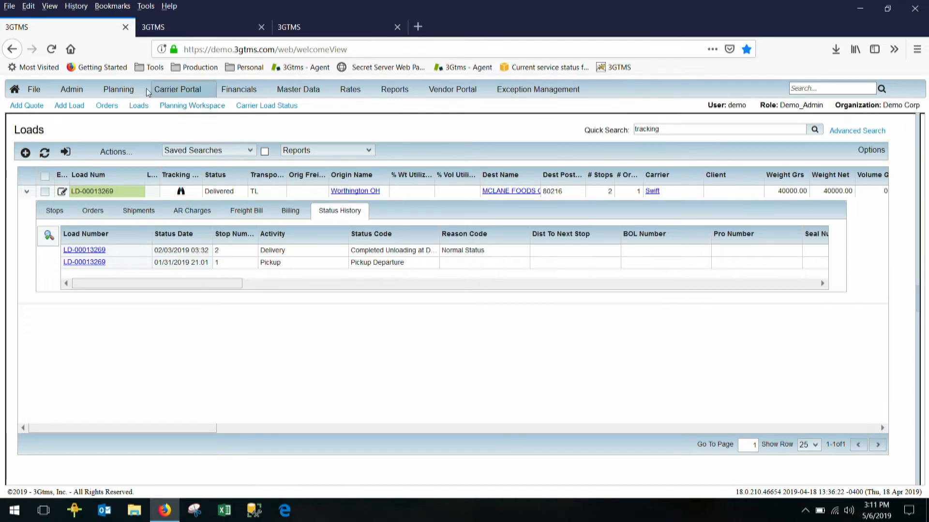
# Open the load management workspace without resending page data and review the Execution, Delayed Loads and Activity Required lists.
pyautogui.click(128, 92)
pyautogui.click(155, 118)
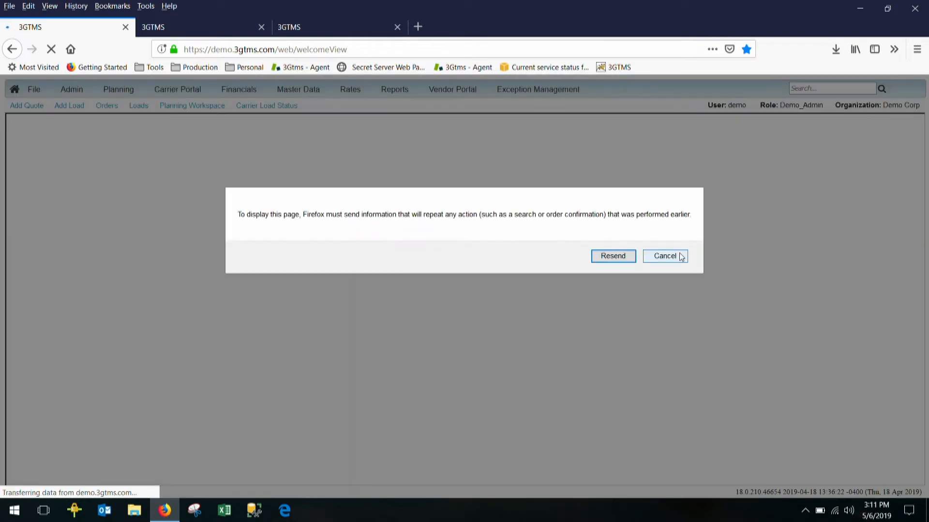
pyautogui.click(664, 256)
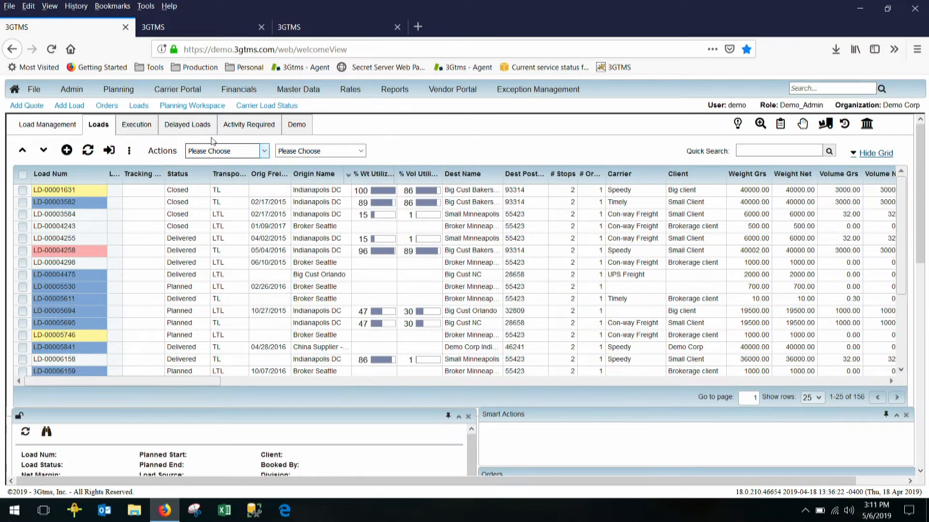
pyautogui.click(143, 135)
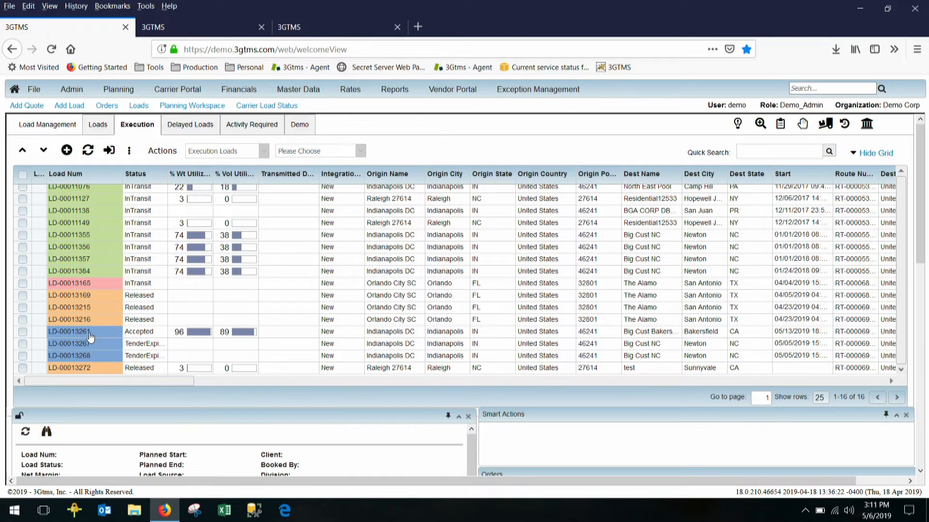
pyautogui.click(189, 126)
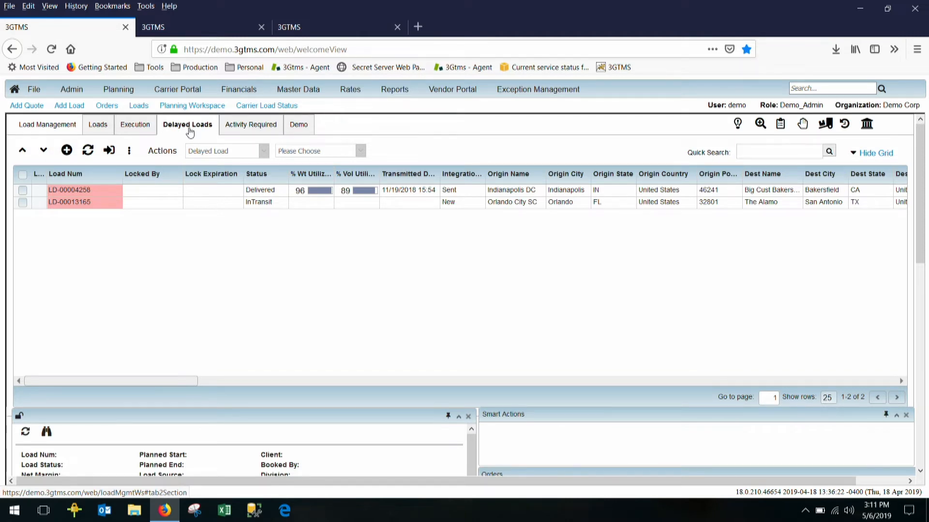
pyautogui.click(274, 125)
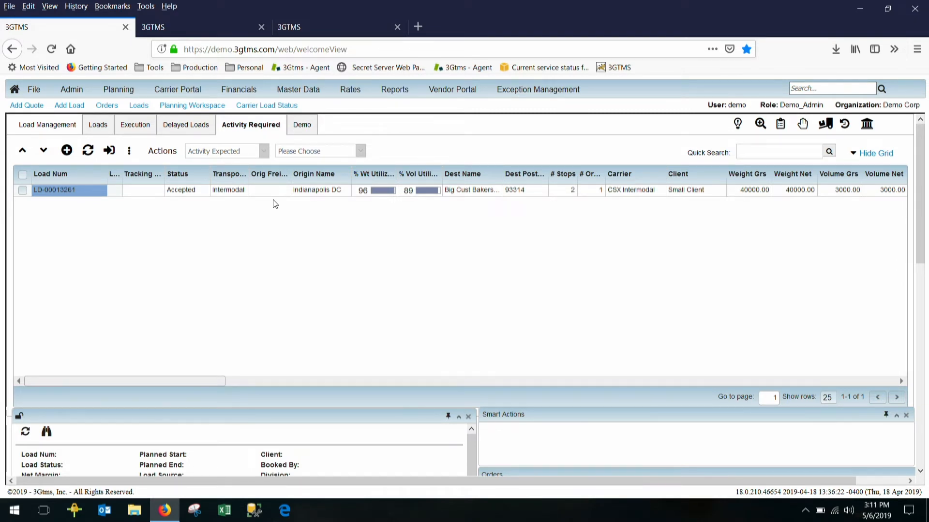
# Show the details of the planned Swift truckload to Big Cust NC from the Demo list, with the load grid hidden.
pyautogui.click(309, 130)
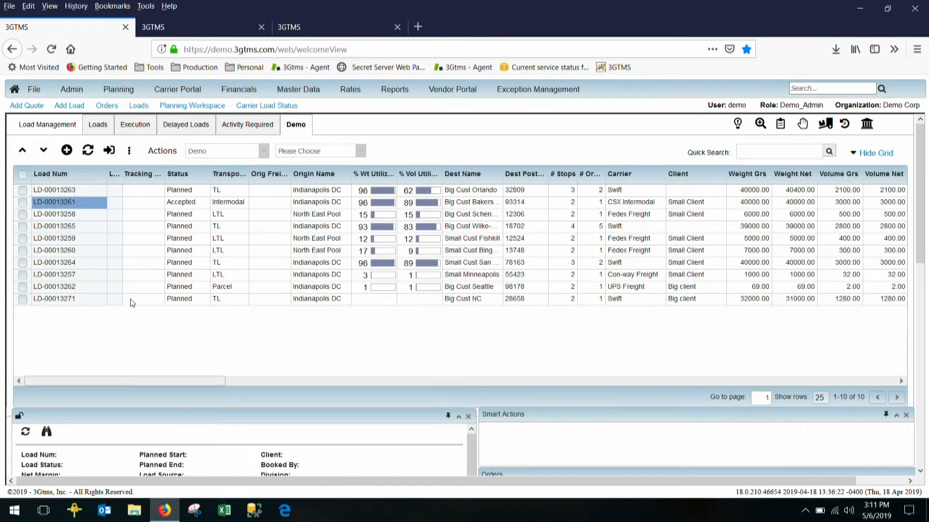
pyautogui.click(91, 303)
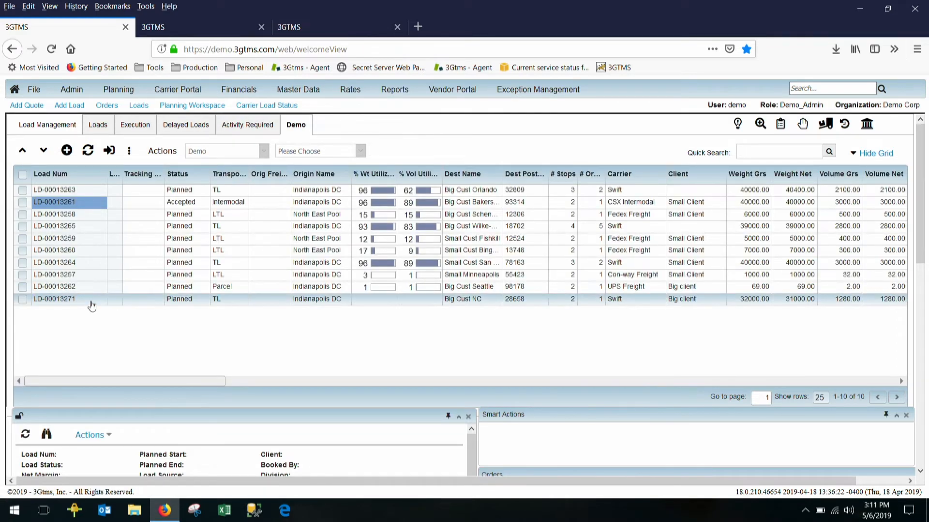
pyautogui.click(872, 154)
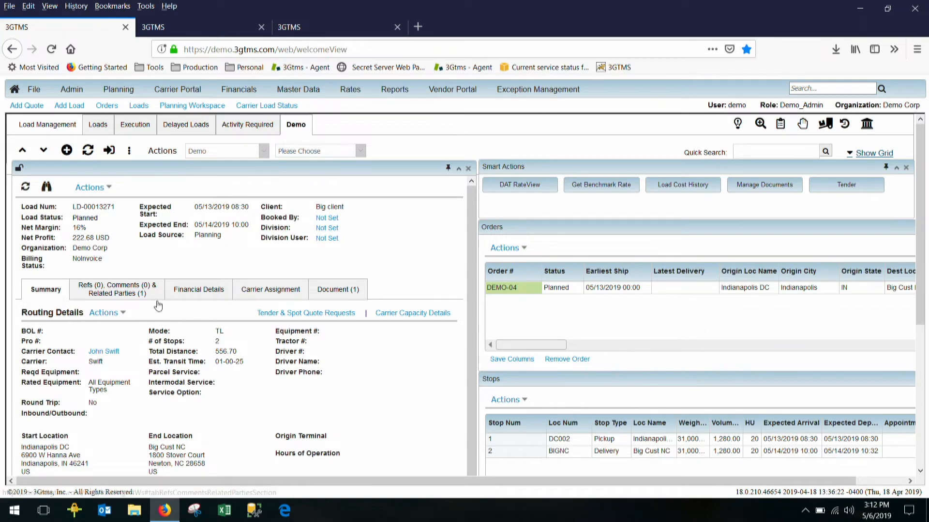
# Get carrier rates in the load's carrier assignment cost details and review them with the tender history.
pyautogui.click(255, 289)
pyautogui.click(92, 340)
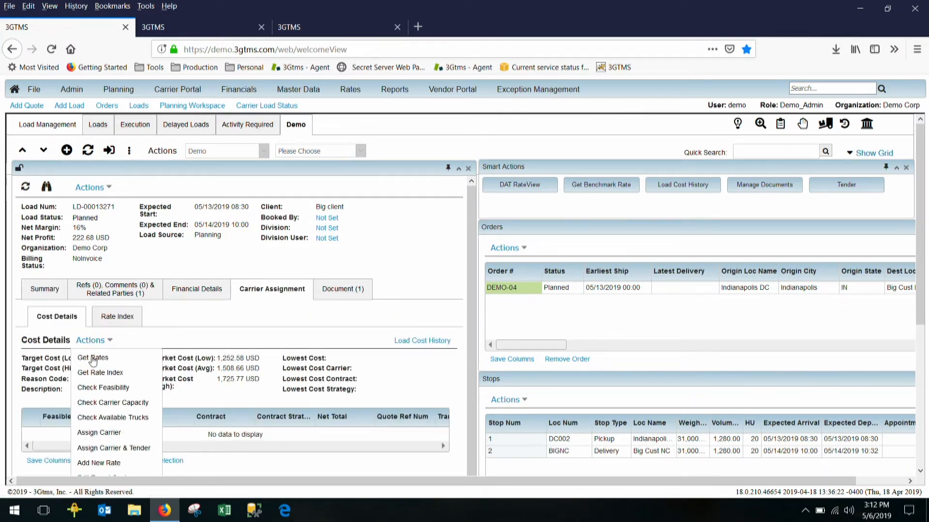
pyautogui.click(93, 359)
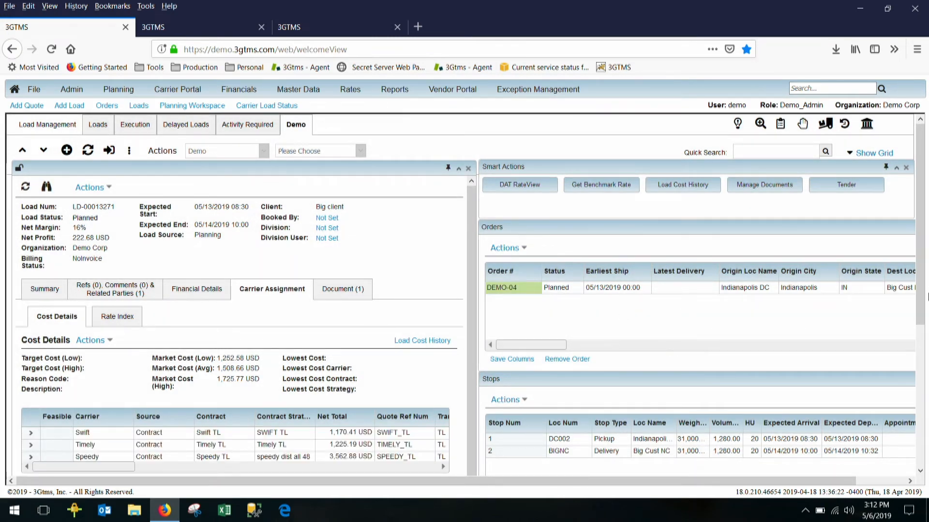
pyautogui.moveTo(926, 297); pyautogui.dragTo(925, 343)
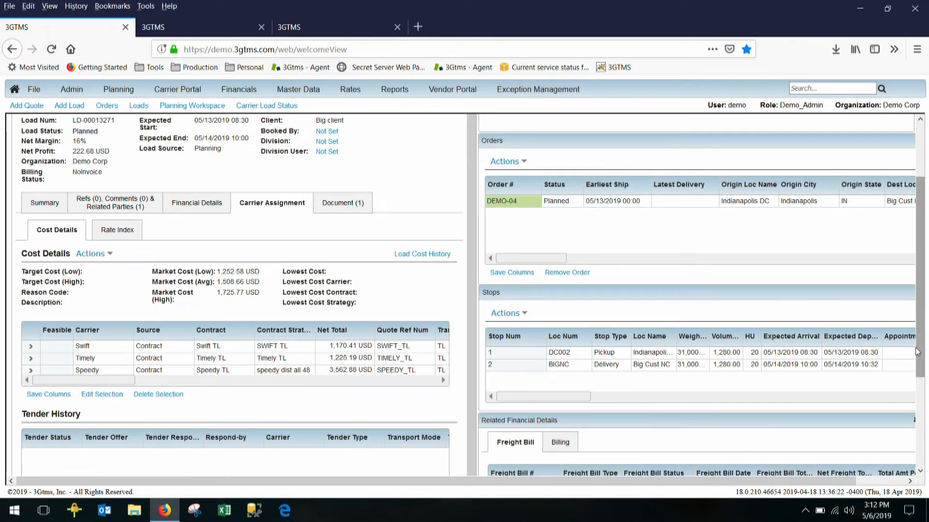
# Search the load cost history for this load using the prefilled lane, weight and client criteria.
pyautogui.moveTo(925, 344); pyautogui.dragTo(925, 221)
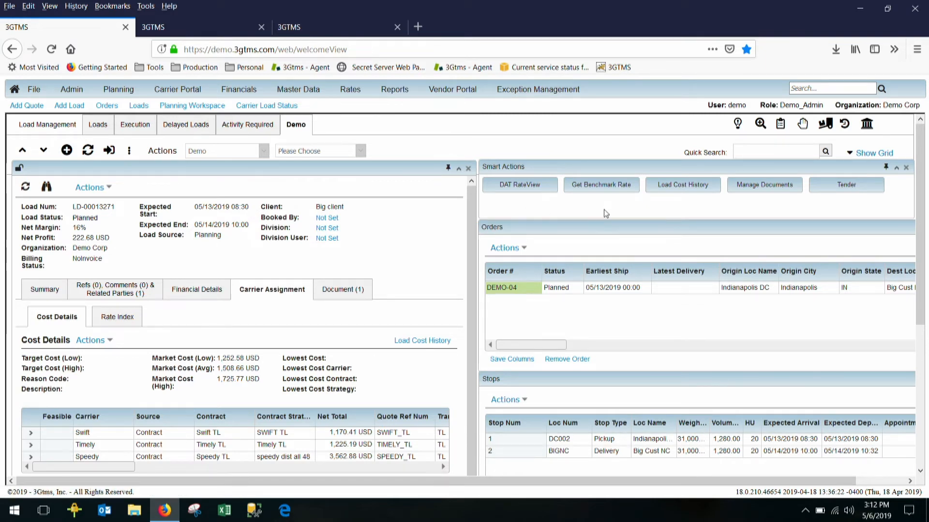
pyautogui.click(679, 184)
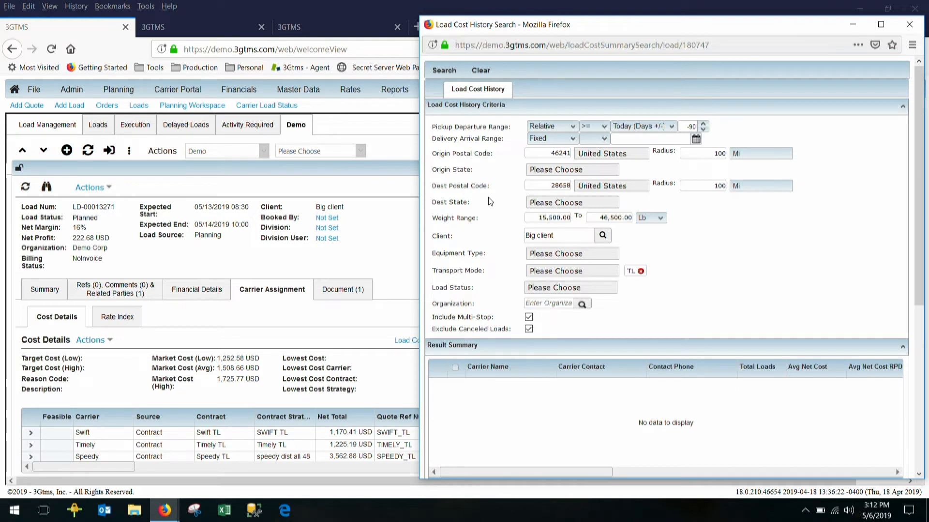
pyautogui.click(440, 73)
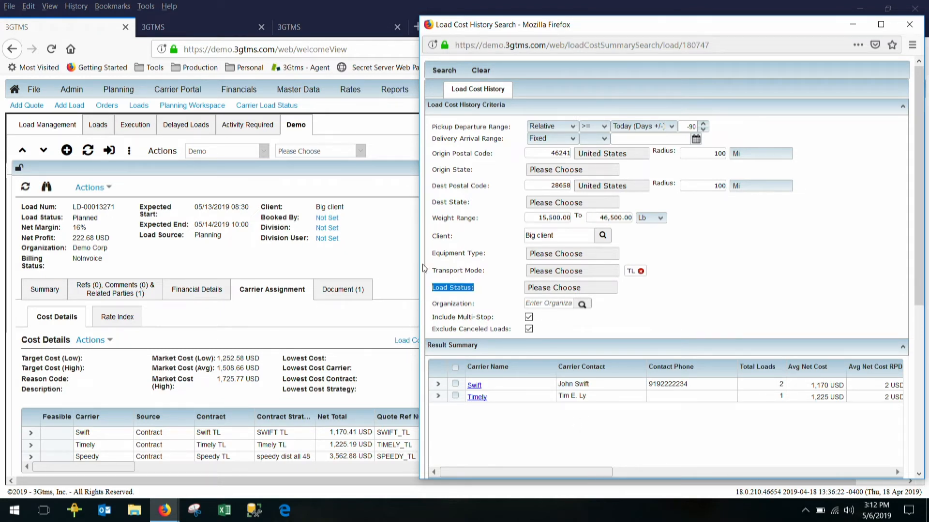
# Close the load cost history search and tender the planned load to Swift, acknowledging the result.
pyautogui.moveTo(421, 267); pyautogui.dragTo(301, 268)
pyautogui.click(909, 25)
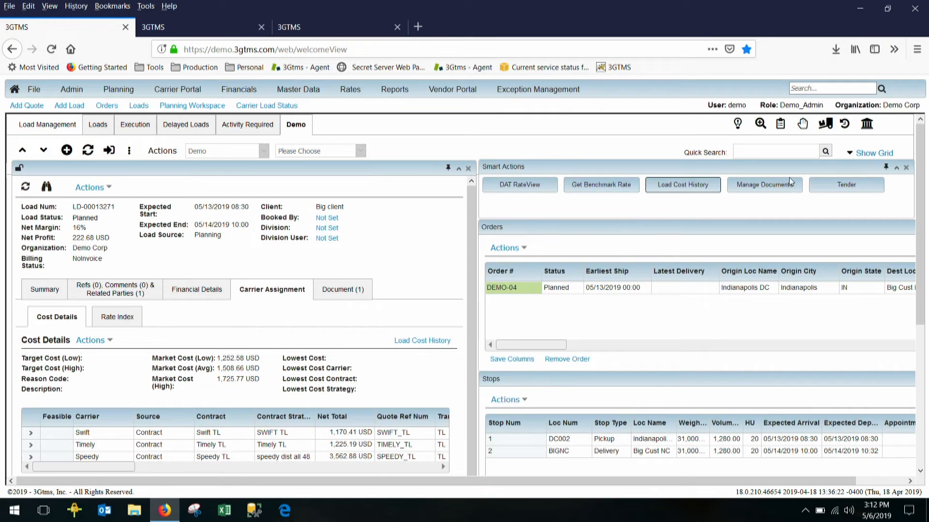
pyautogui.click(844, 184)
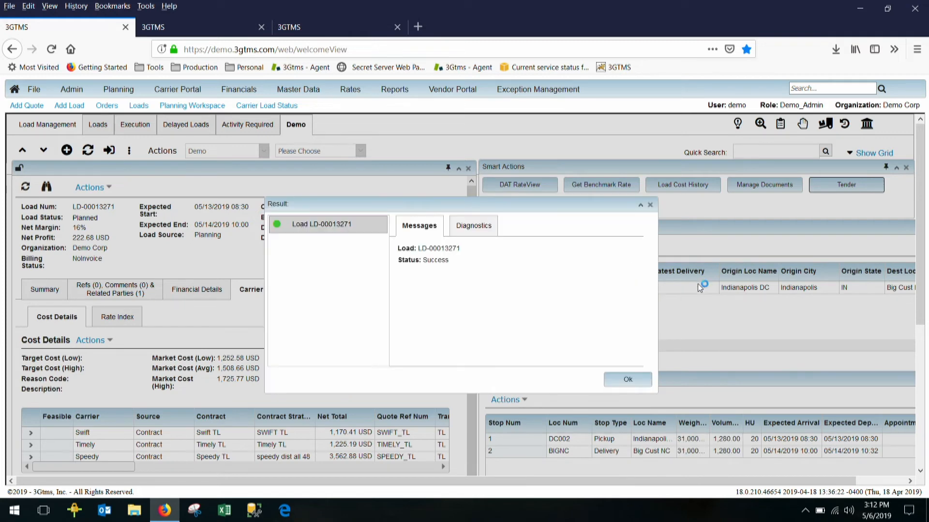
pyautogui.click(633, 380)
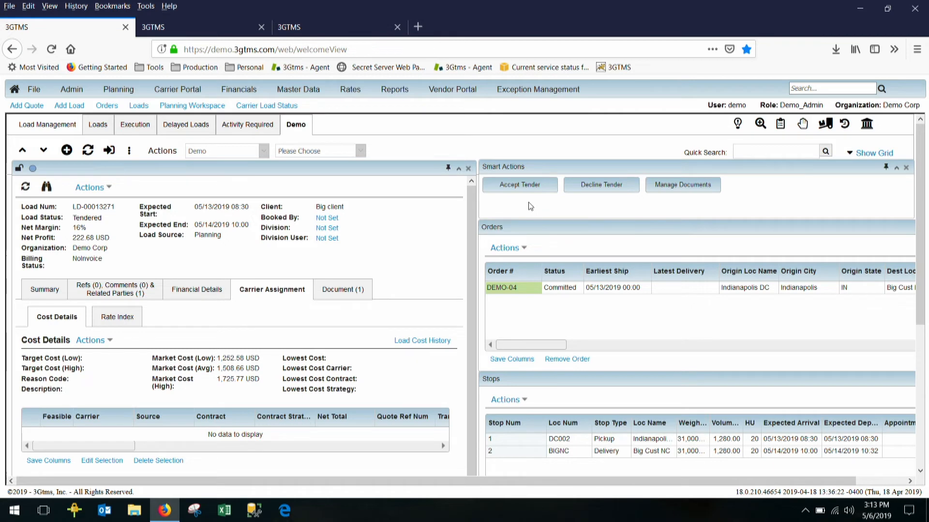
# Decline the load's tender without a comment, and refresh the load to review its summary routing details.
pyautogui.click(610, 188)
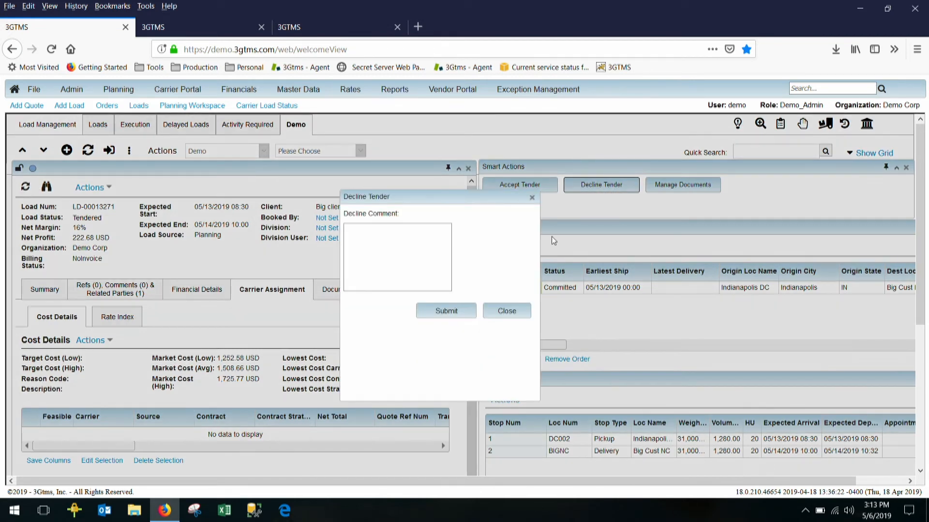
pyautogui.click(455, 311)
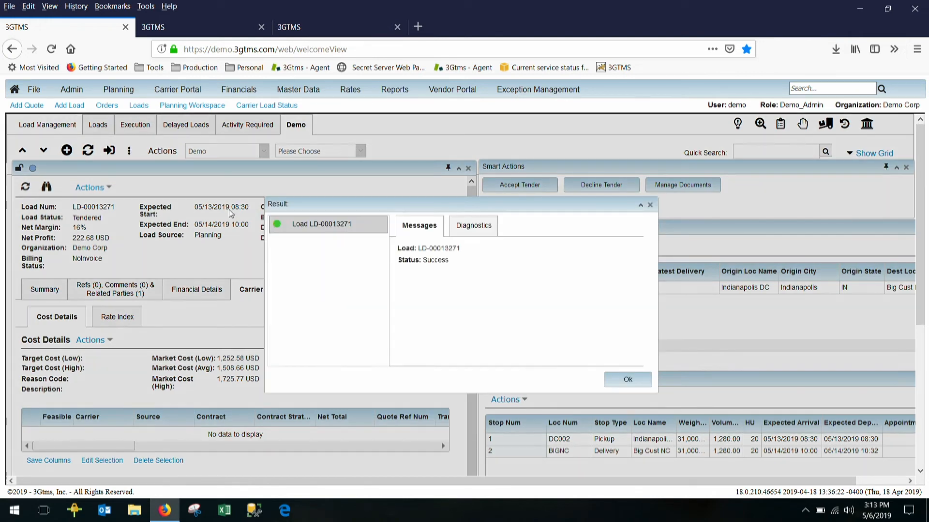
pyautogui.click(627, 379)
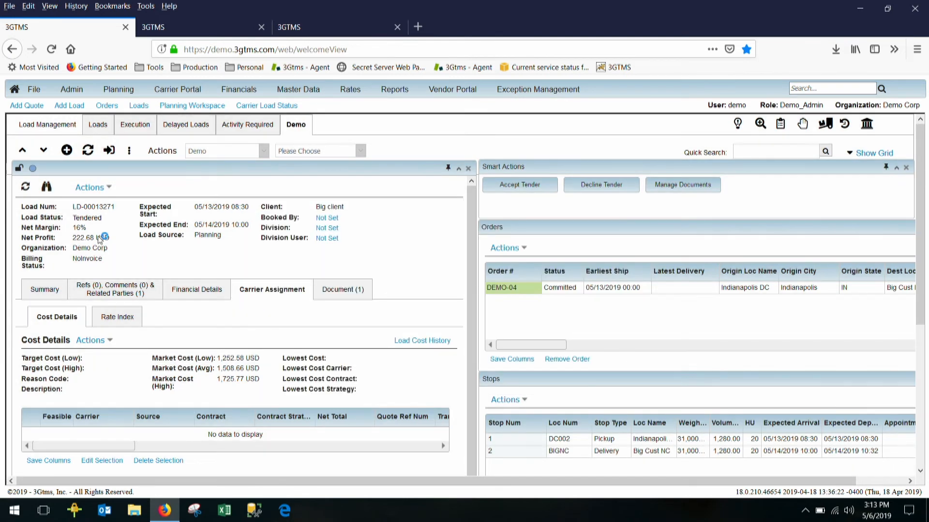
pyautogui.click(87, 151)
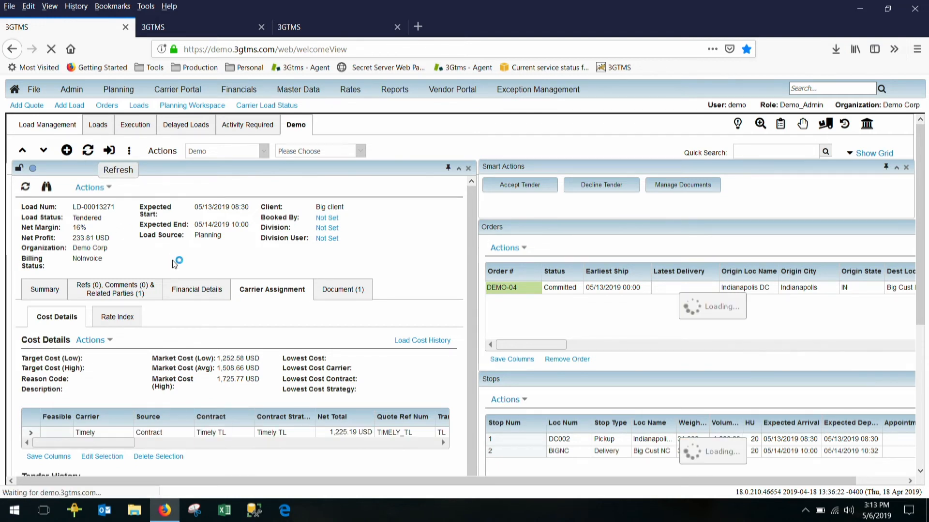
pyautogui.click(55, 290)
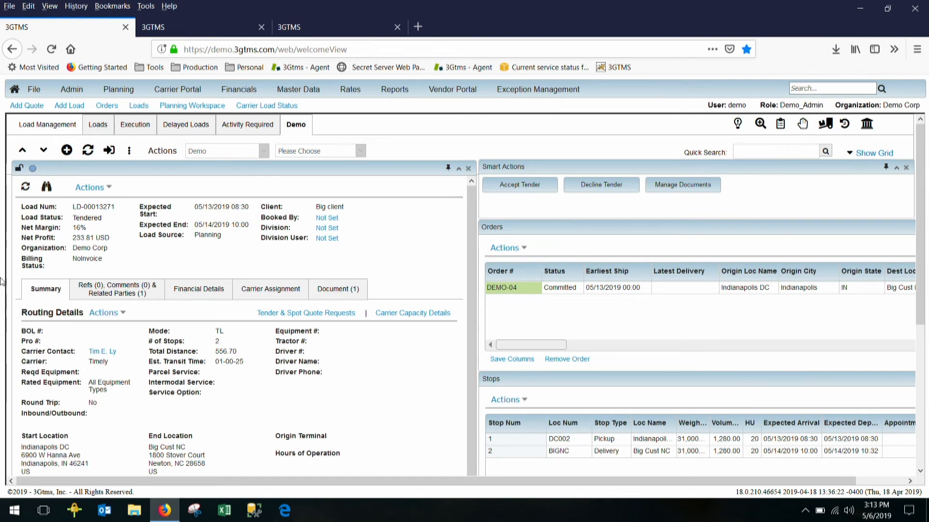
# Show the demo orders in the planning workspace and review the planning actions available for them.
pyautogui.click(242, 28)
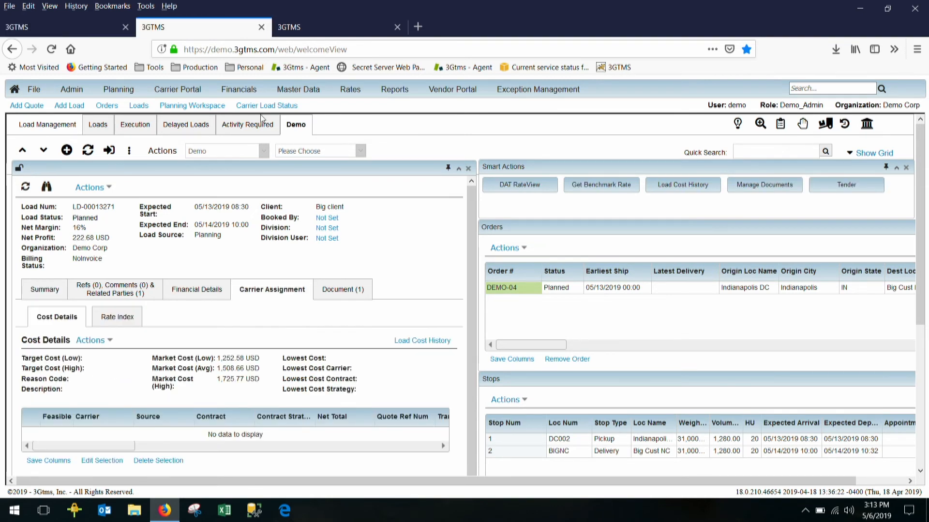
pyautogui.click(355, 27)
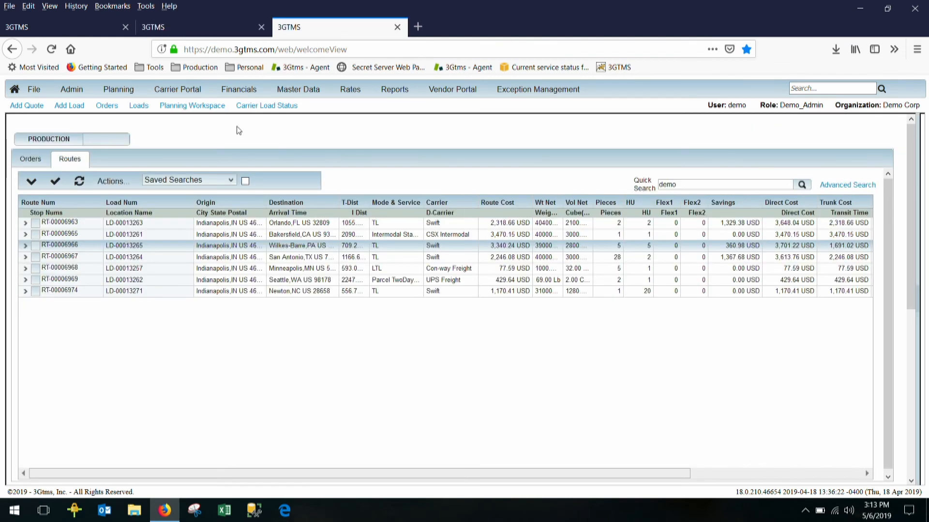
pyautogui.click(25, 160)
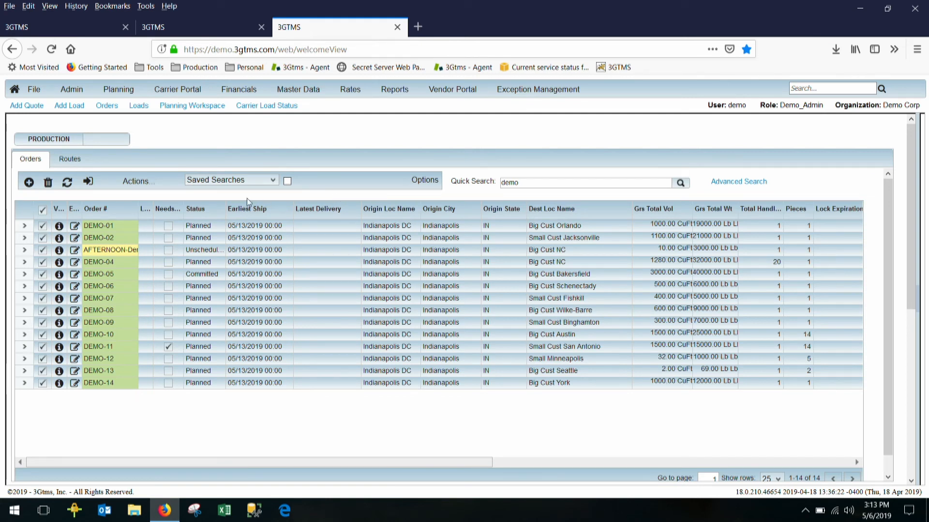
pyautogui.click(139, 181)
pyautogui.moveTo(145, 202)
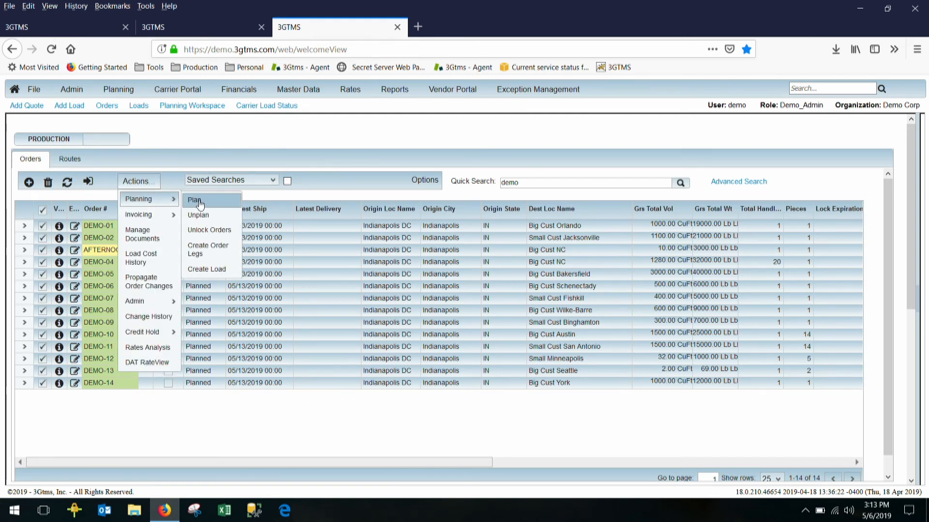
# Map the Wilkes-Barre truckload route from the planned routes list, followed by the Orlando route.
pyautogui.click(69, 161)
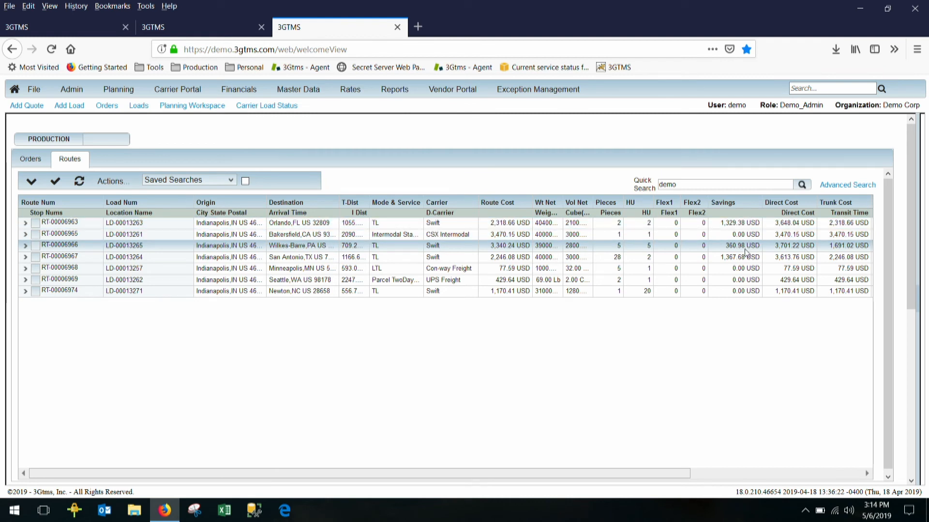
pyautogui.rightClick(90, 251)
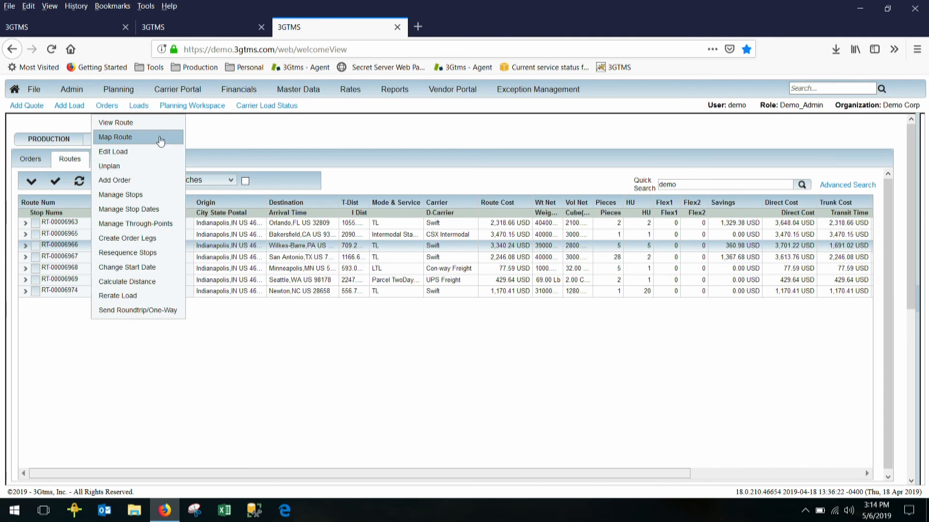
pyautogui.click(161, 139)
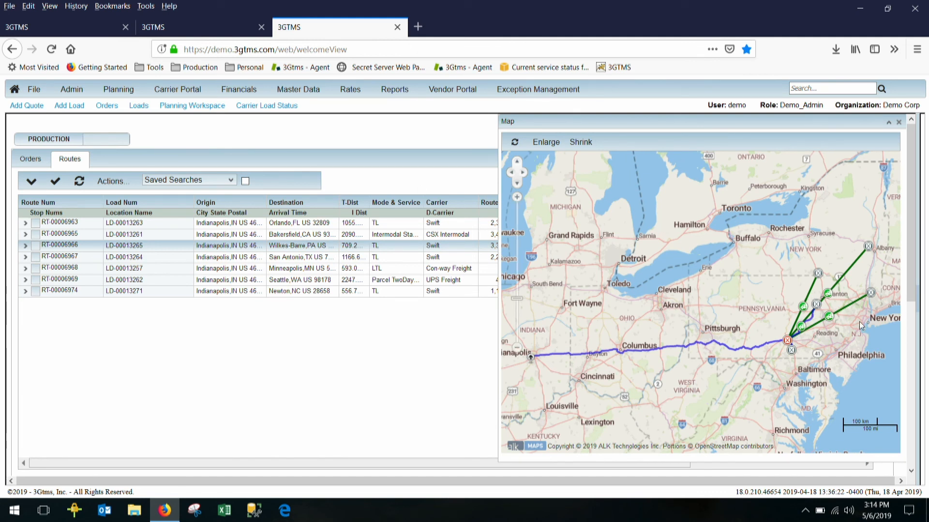
pyautogui.rightClick(310, 232)
pyautogui.click(330, 252)
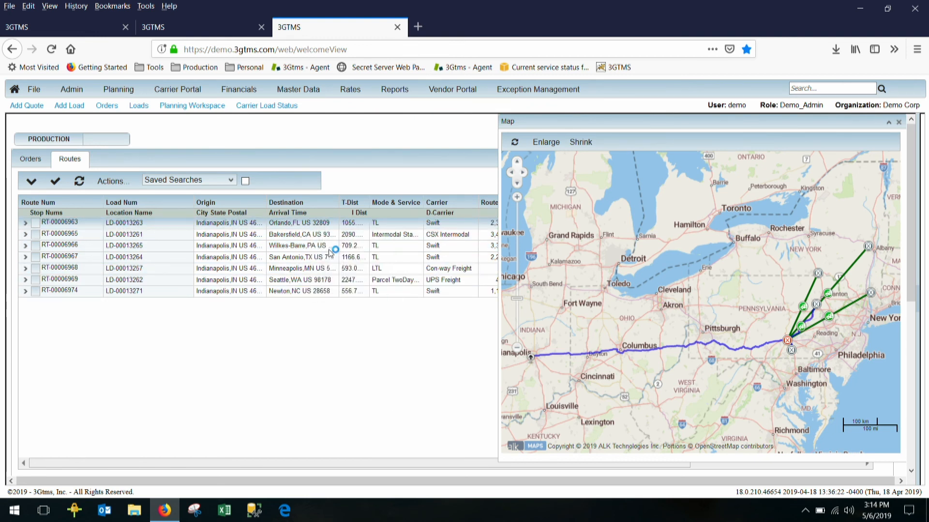